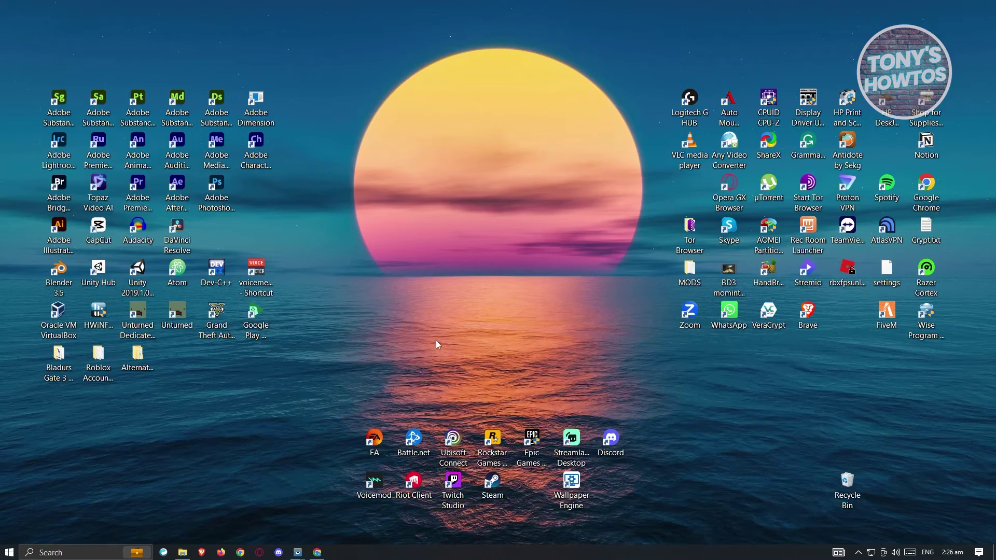
Step: Return to the Epic Games Store window and reach the Epic Accounts help pages via Support
{"action": "left_click", "coordinate": [318, 552]}
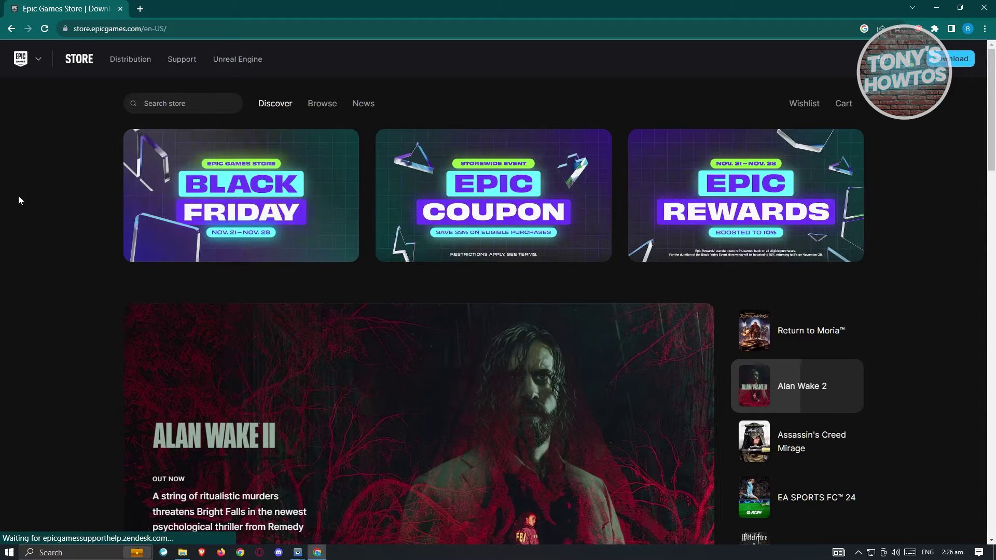
{"action": "left_click", "coordinate": [184, 61]}
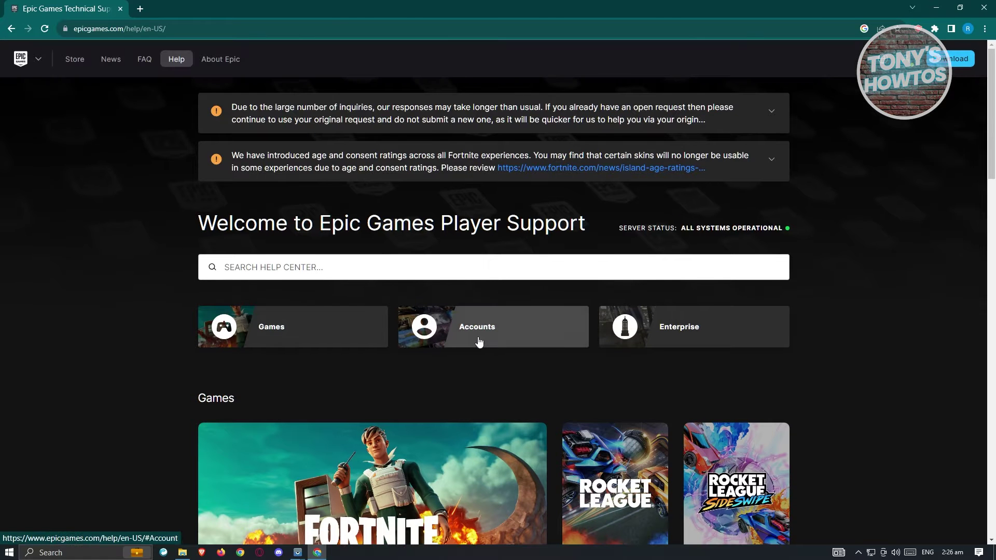
{"action": "scroll", "coordinate": [483, 340], "scroll_direction": "down", "scroll_amount": 4}
{"action": "scroll", "coordinate": [482, 340], "scroll_direction": "down", "scroll_amount": 5}
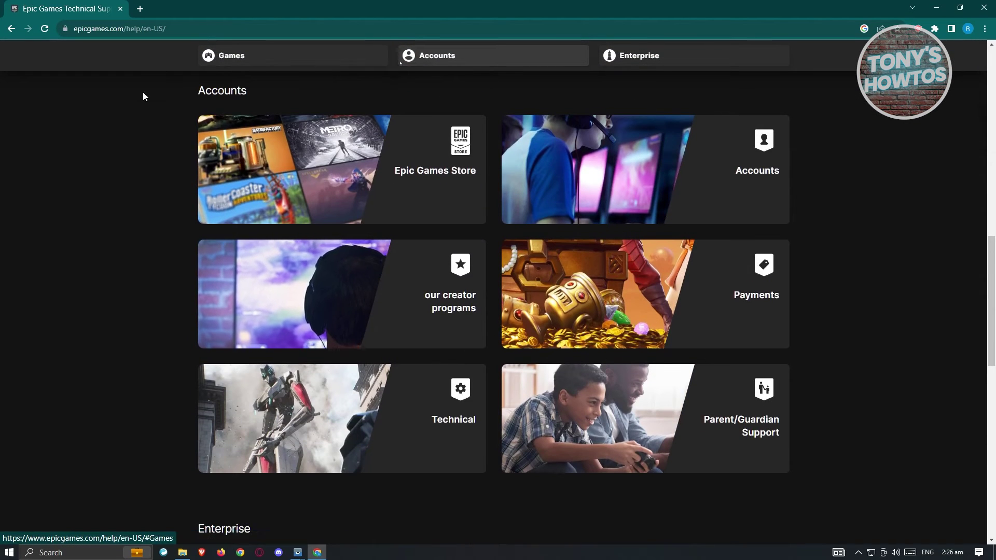
{"action": "left_click_drag", "start_coordinate": [192, 93], "coordinate": [286, 92]}
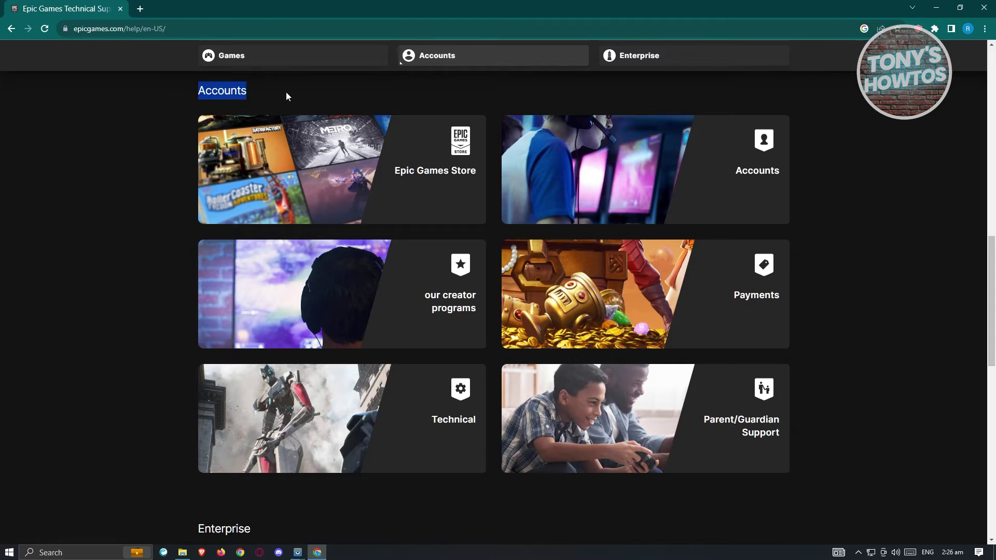
{"action": "left_click", "coordinate": [731, 187]}
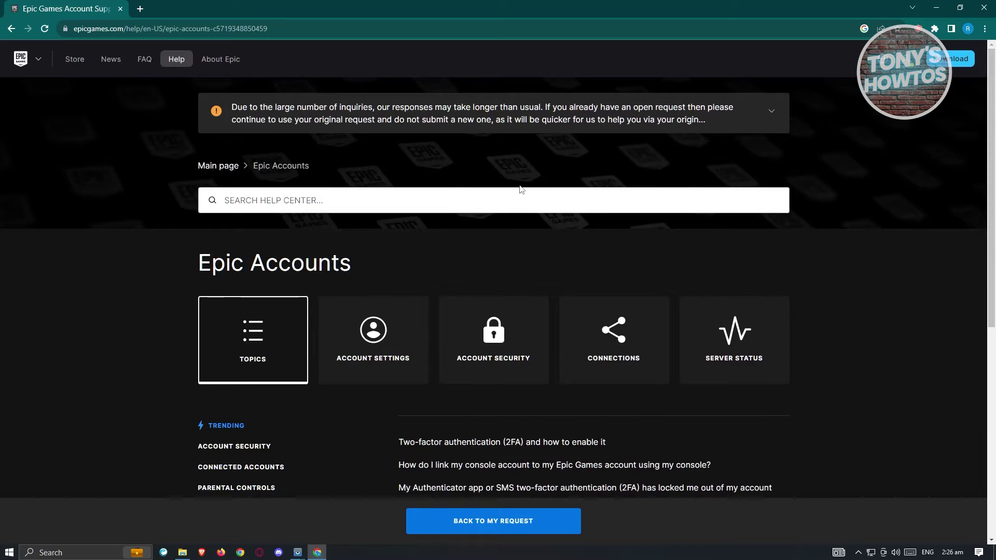
{"action": "scroll", "coordinate": [537, 188], "scroll_direction": "down", "scroll_amount": 3}
{"action": "scroll", "coordinate": [528, 180], "scroll_direction": "down", "scroll_amount": 2}
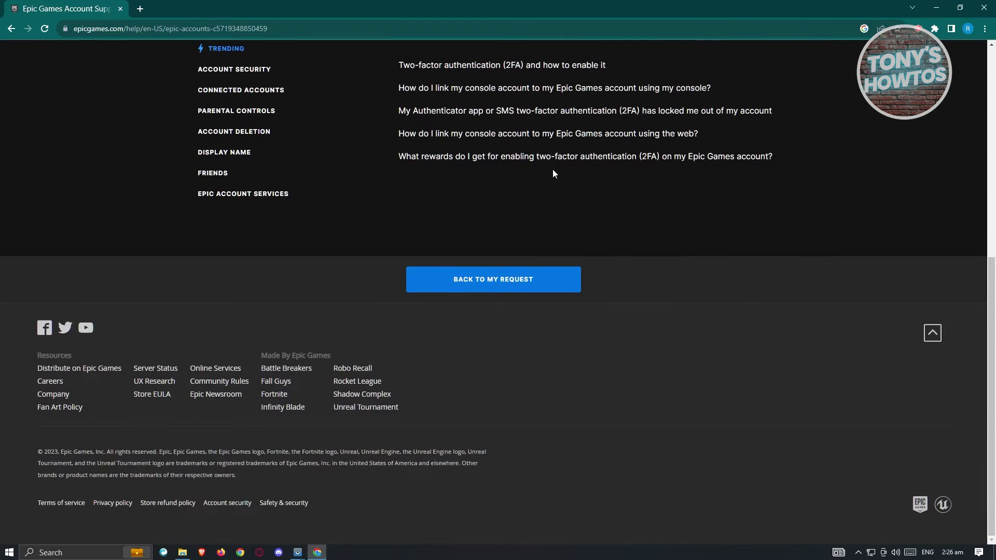
{"action": "scroll", "coordinate": [544, 179], "scroll_direction": "up", "scroll_amount": 1}
{"action": "scroll", "coordinate": [540, 191], "scroll_direction": "up", "scroll_amount": 1}
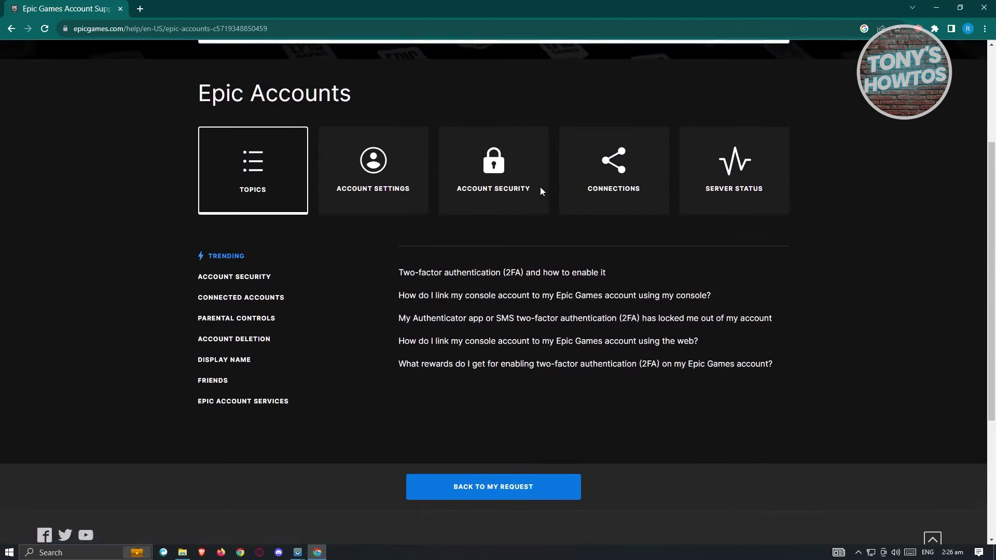
{"action": "scroll", "coordinate": [540, 190], "scroll_direction": "down", "scroll_amount": 2}
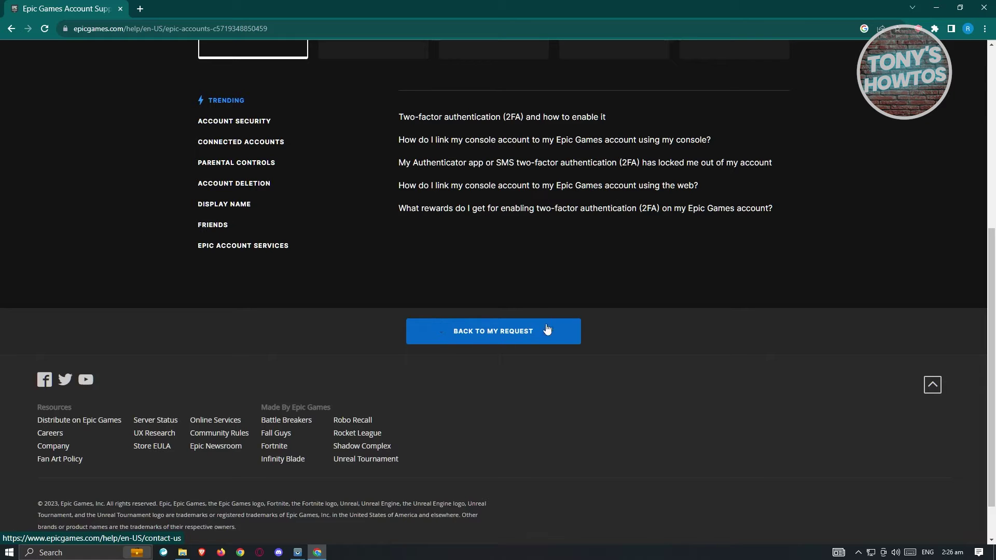
Step: Go back to the support request form from the Epic Accounts page
{"action": "left_click", "coordinate": [507, 336]}
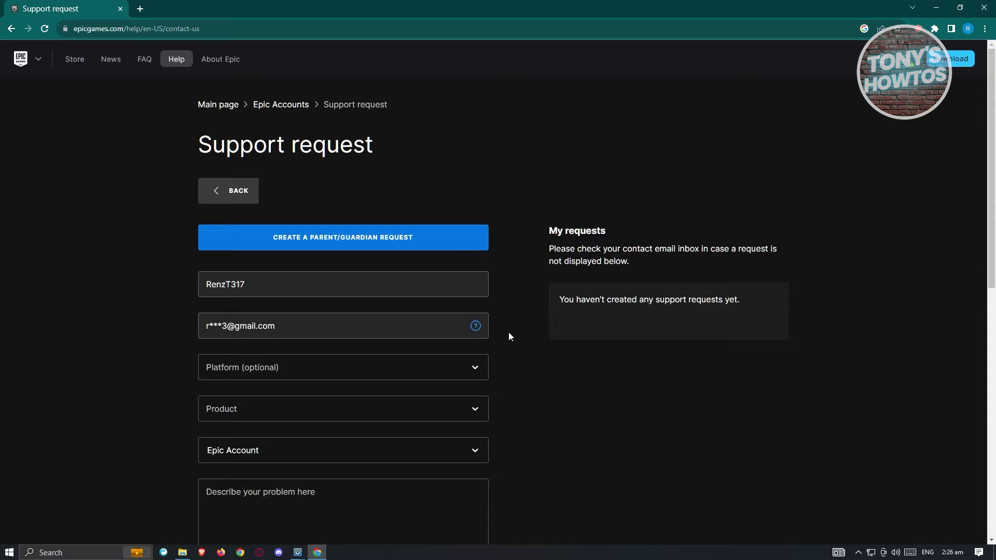
{"action": "scroll", "coordinate": [510, 335], "scroll_direction": "down", "scroll_amount": 2}
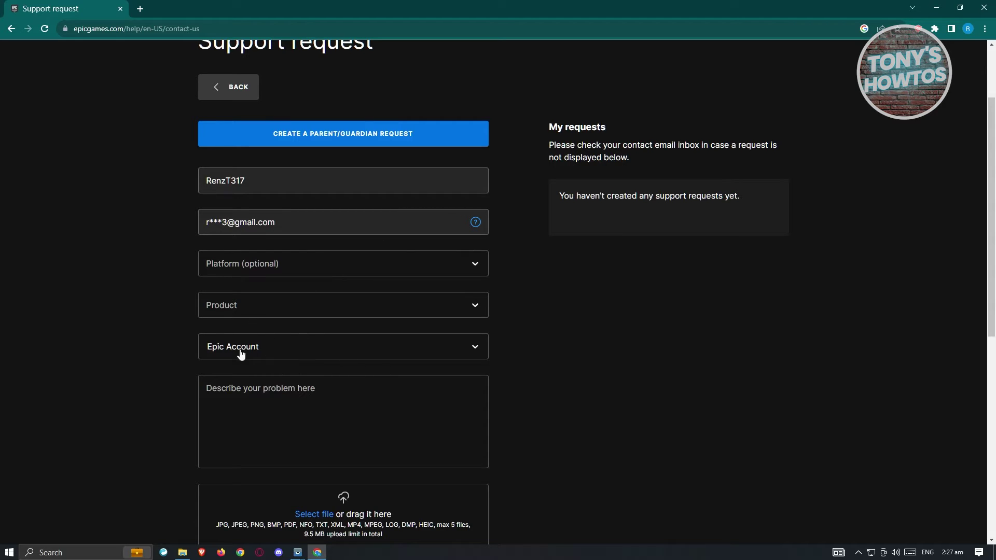
Step: Select PC as platform, Accounts as product and keep Epic Account as the category
{"action": "left_click", "coordinate": [406, 273]}
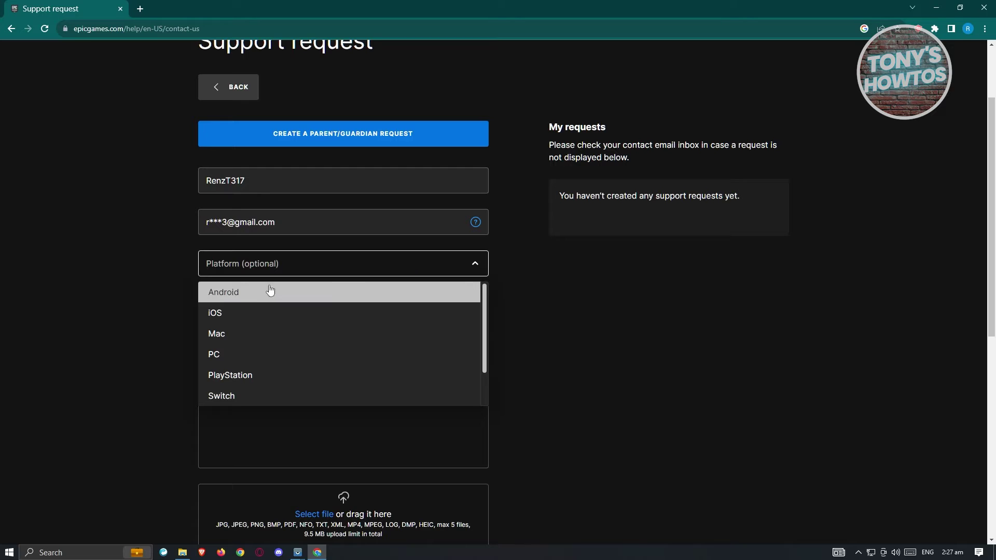
{"action": "left_click", "coordinate": [233, 357]}
{"action": "left_click", "coordinate": [292, 315]}
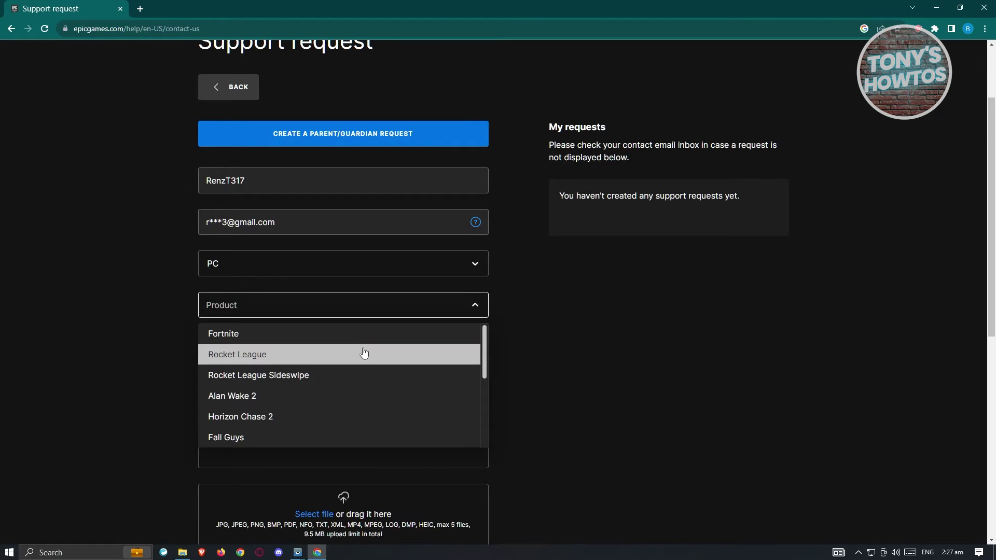
{"action": "scroll", "coordinate": [374, 367], "scroll_direction": "down", "scroll_amount": 2}
{"action": "scroll", "coordinate": [375, 366], "scroll_direction": "down", "scroll_amount": 1}
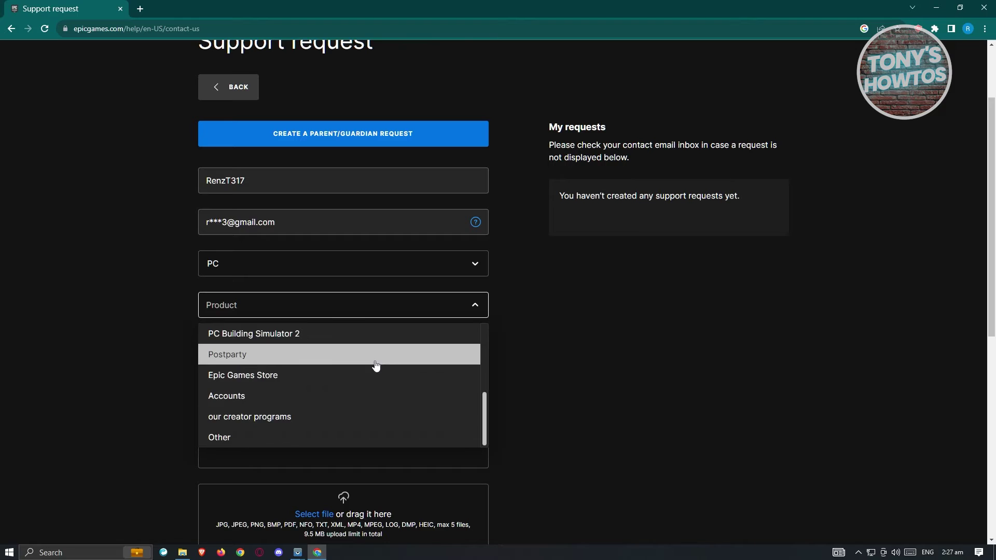
{"action": "left_click", "coordinate": [289, 396]}
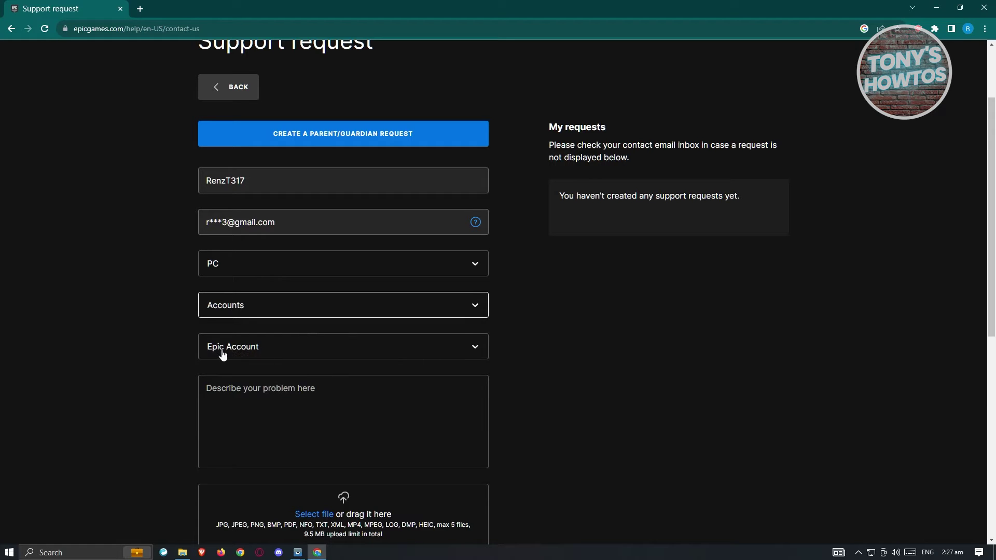
{"action": "left_click", "coordinate": [259, 354]}
{"action": "left_click", "coordinate": [258, 354]}
{"action": "scroll", "coordinate": [584, 350], "scroll_direction": "down", "scroll_amount": 2}
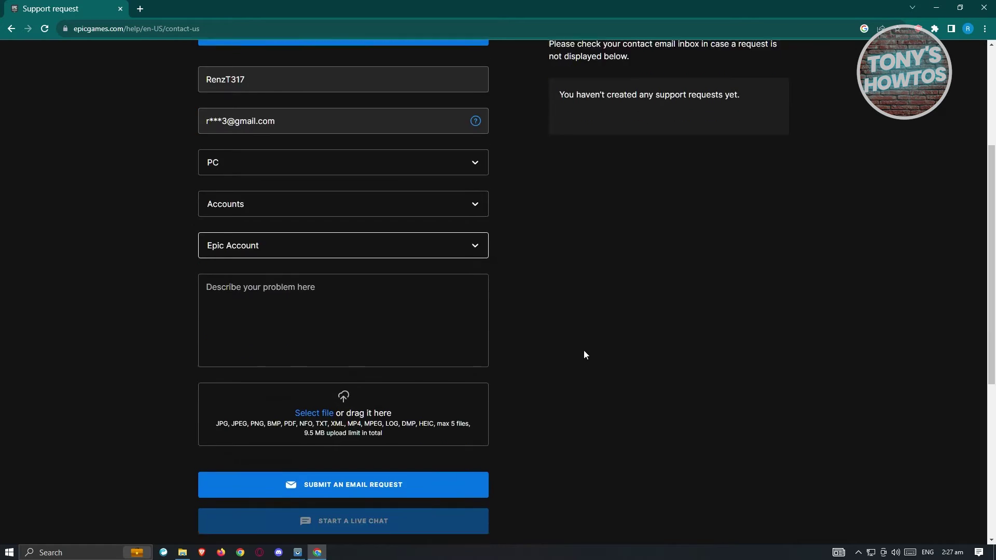
{"action": "left_click", "coordinate": [287, 305]}
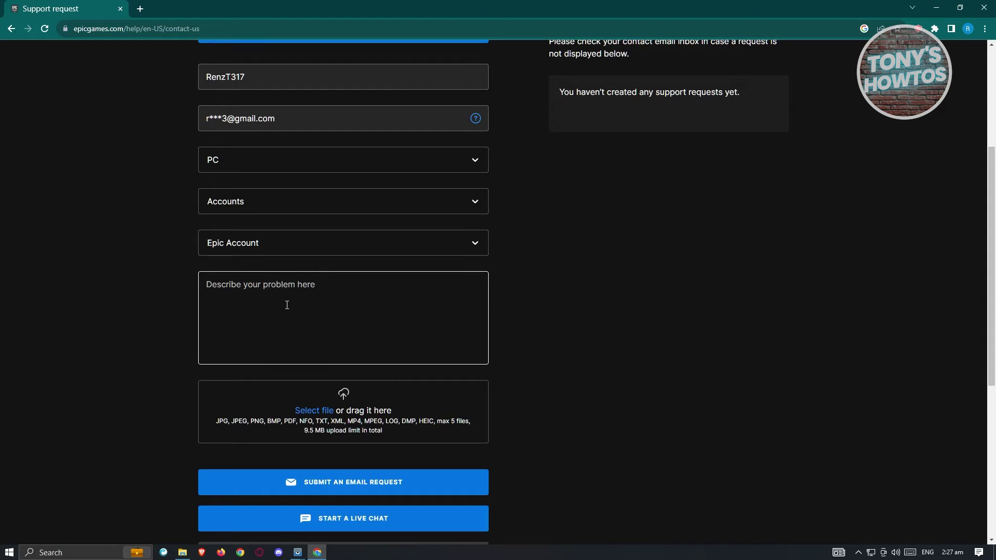
{"action": "type", "text": "asking for assitance on changing email "}
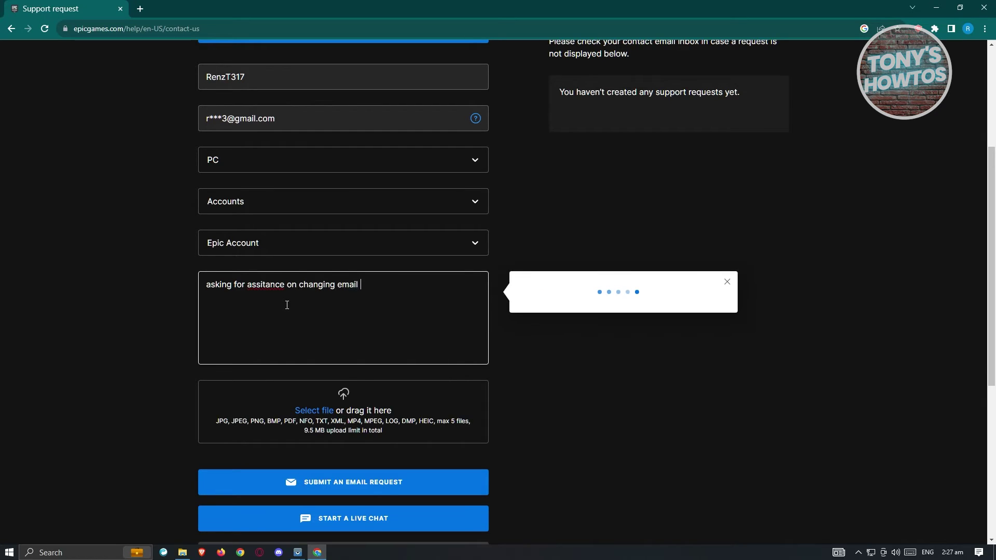
{"action": "type", "text": "address on a"}
{"action": "type", "text": "ccount. un"}
{"action": "type", "text": "able"}
Step: Write the description asking to change the account email, dismiss suggested articles and fix 'assistance' and 'address'
{"action": "key", "text": "BackSpace"}
{"action": "type", "text": "to"}
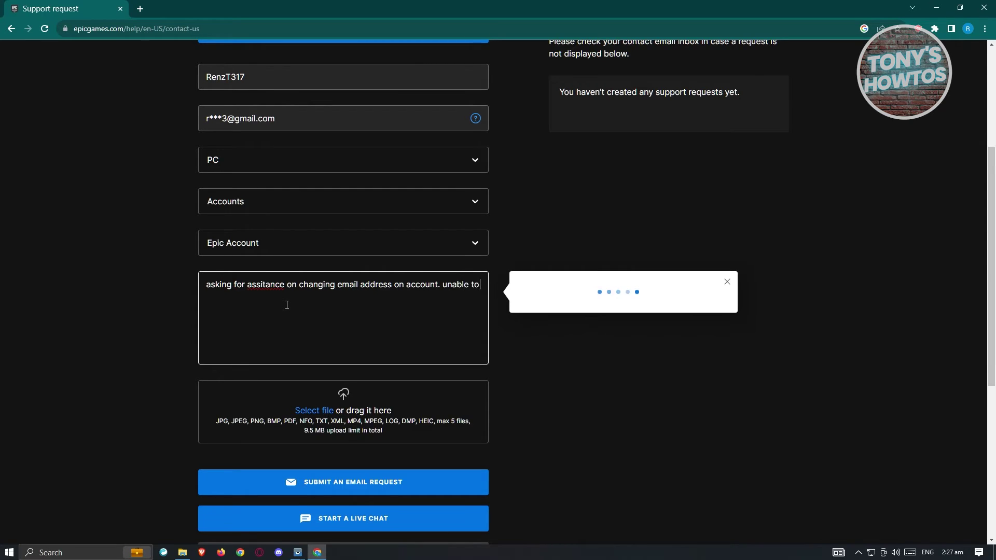
{"action": "type", "text": " acces curre"}
{"action": "type", "text": "nt email add"}
{"action": "type", "text": "s/"}
{"action": "type", "text": "."}
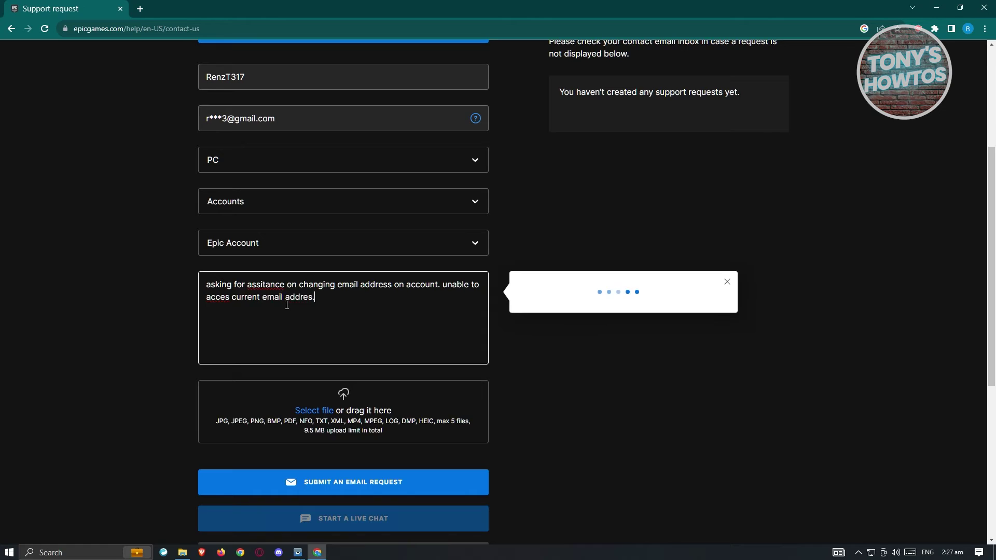
{"action": "left_click_drag", "start_coordinate": [608, 408], "coordinate": [631, 422]}
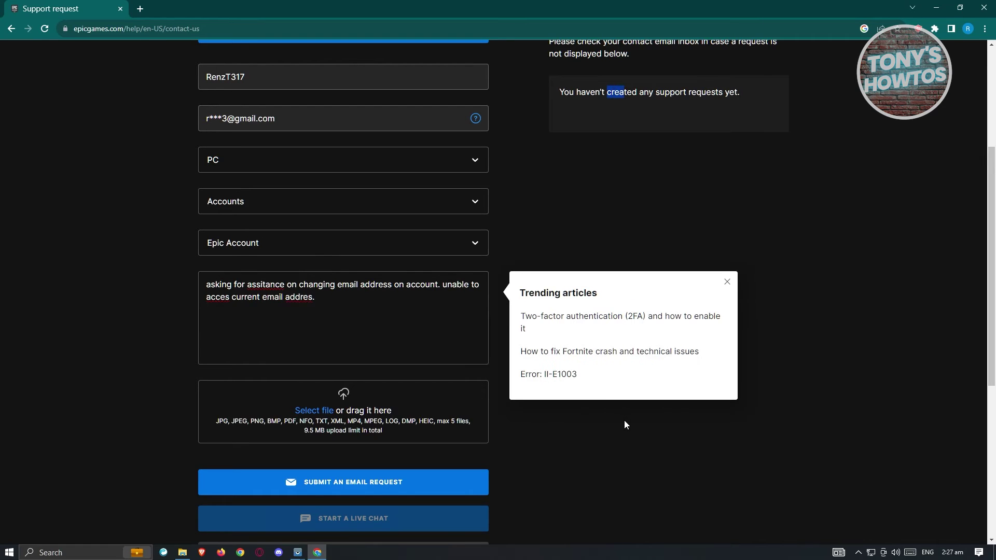
{"action": "left_click", "coordinate": [726, 282]}
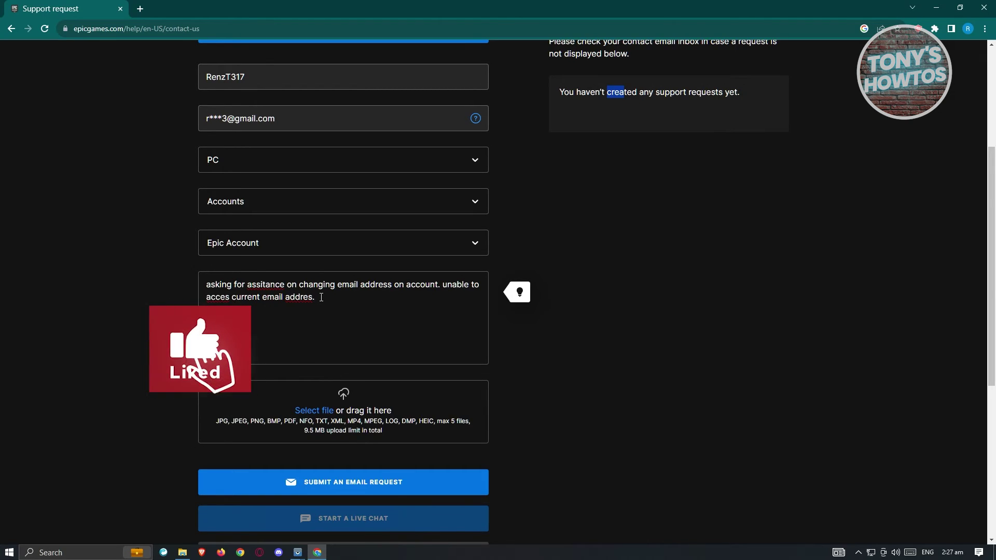
{"action": "left_click", "coordinate": [263, 285]}
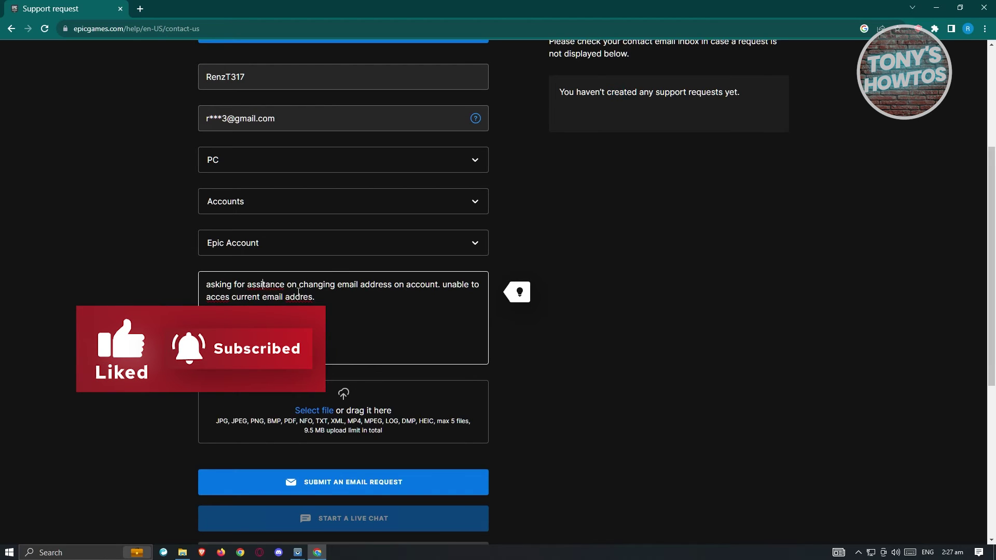
{"action": "type", "text": "s"}
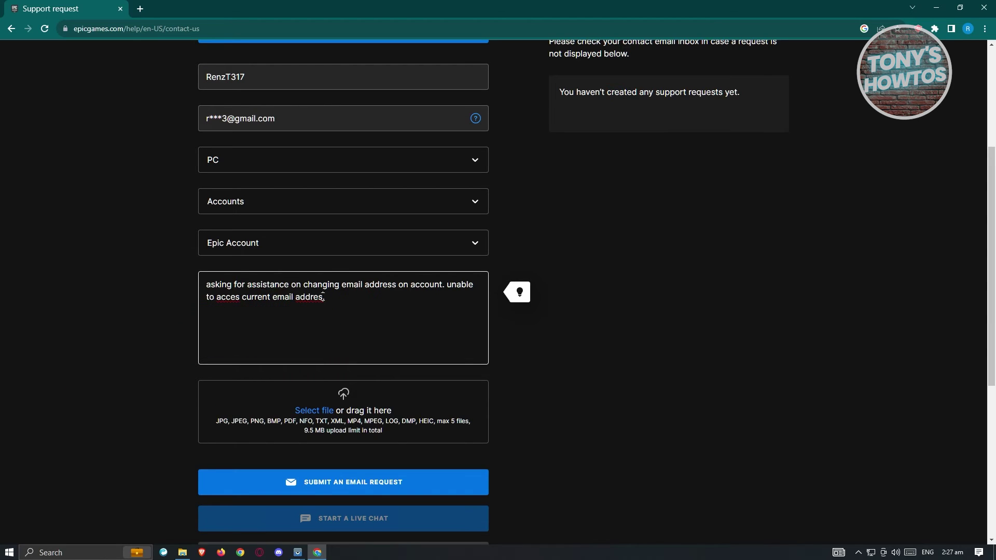
{"action": "left_click", "coordinate": [324, 297]}
{"action": "type", "text": "ss"}
{"action": "scroll", "coordinate": [683, 327], "scroll_direction": "down", "scroll_amount": 2}
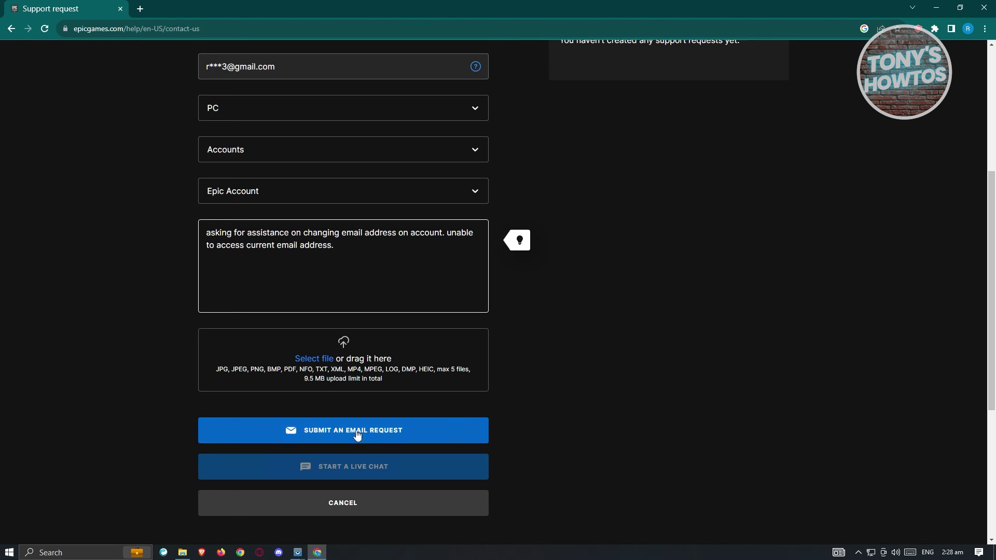
{"action": "scroll", "coordinate": [690, 416], "scroll_direction": "down", "scroll_amount": 1}
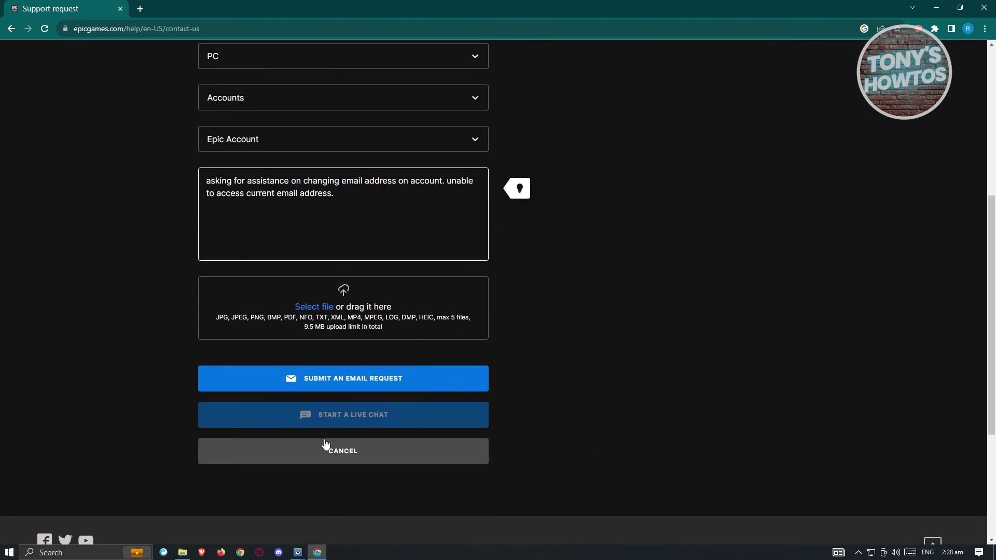